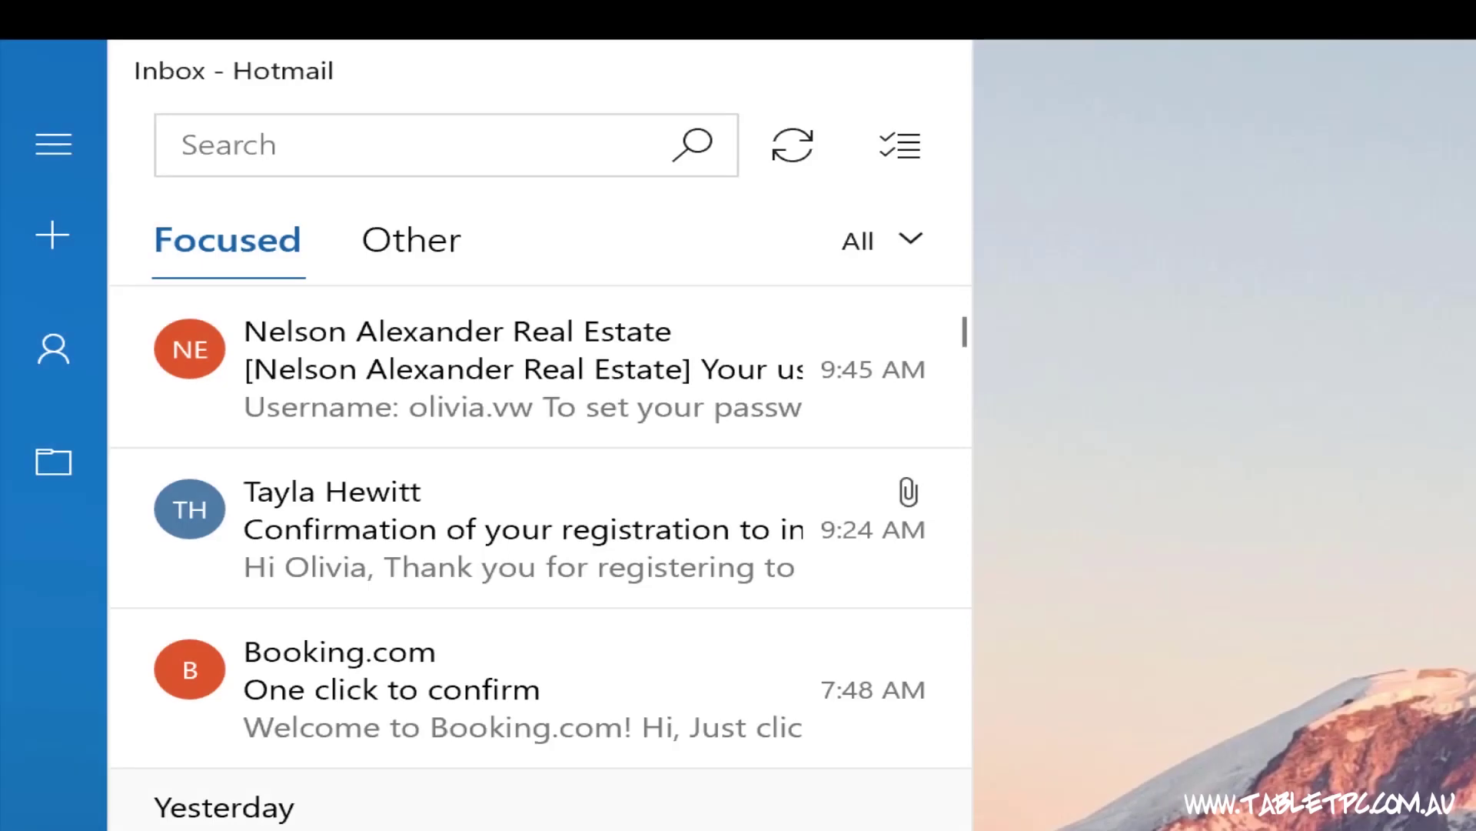
Step: Swipe the first inbox message to preview Delete, then flag the Booking.com message
drag(265, 369, 858, 386)
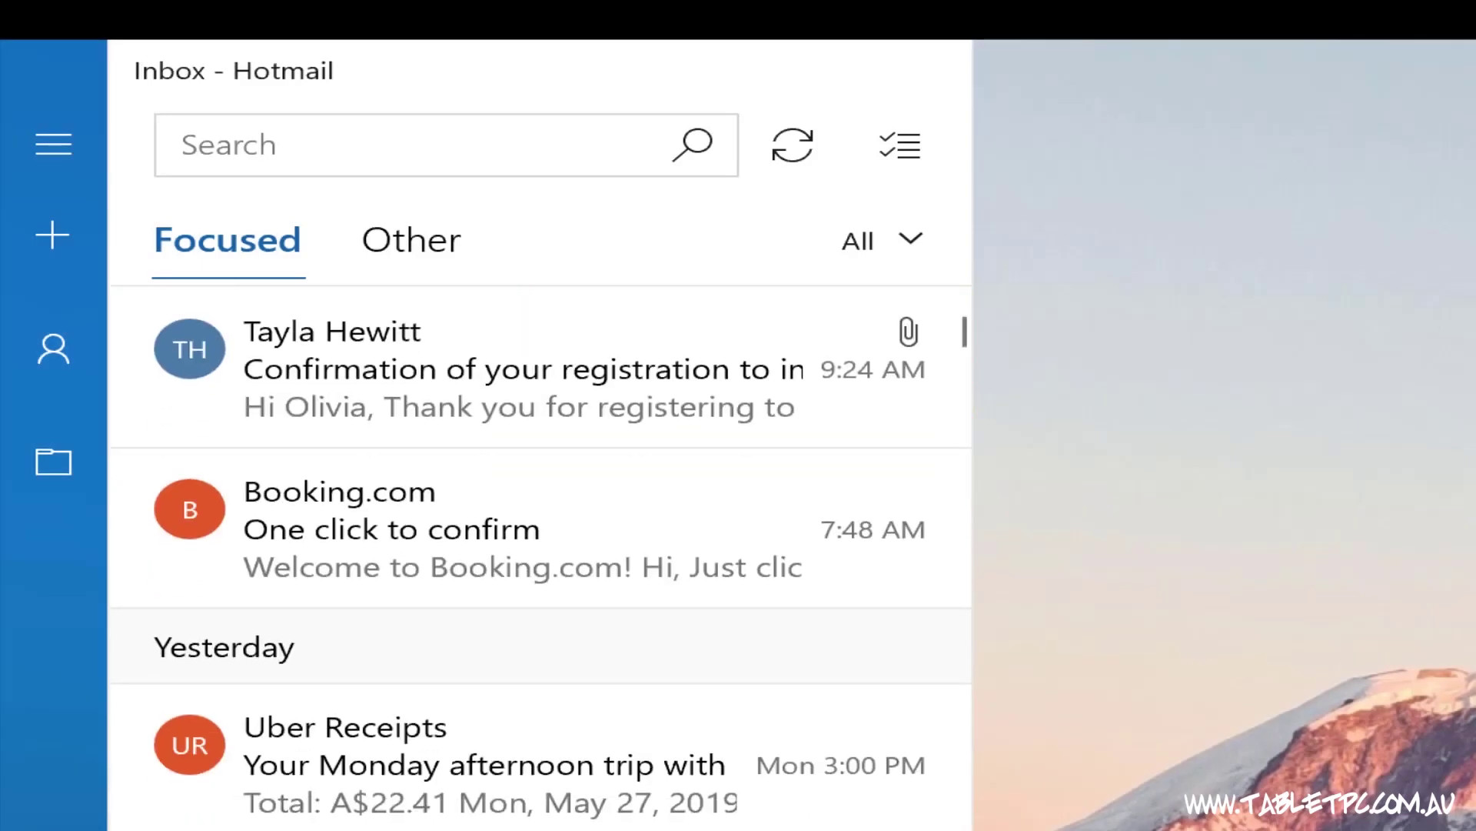
drag(802, 534, 125, 562)
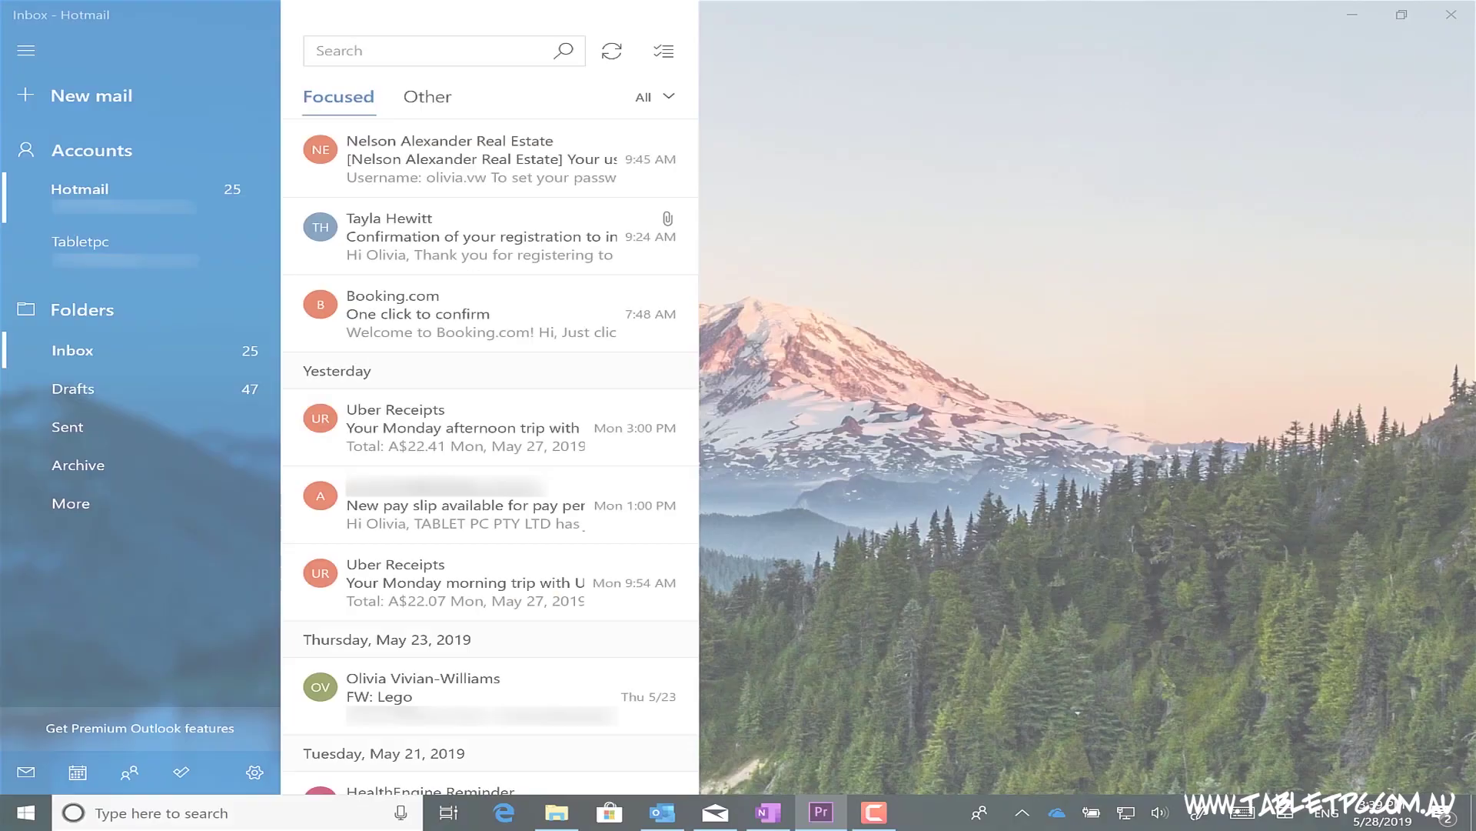
scroll(490, 462, down, 5)
drag(594, 126, 528, 718)
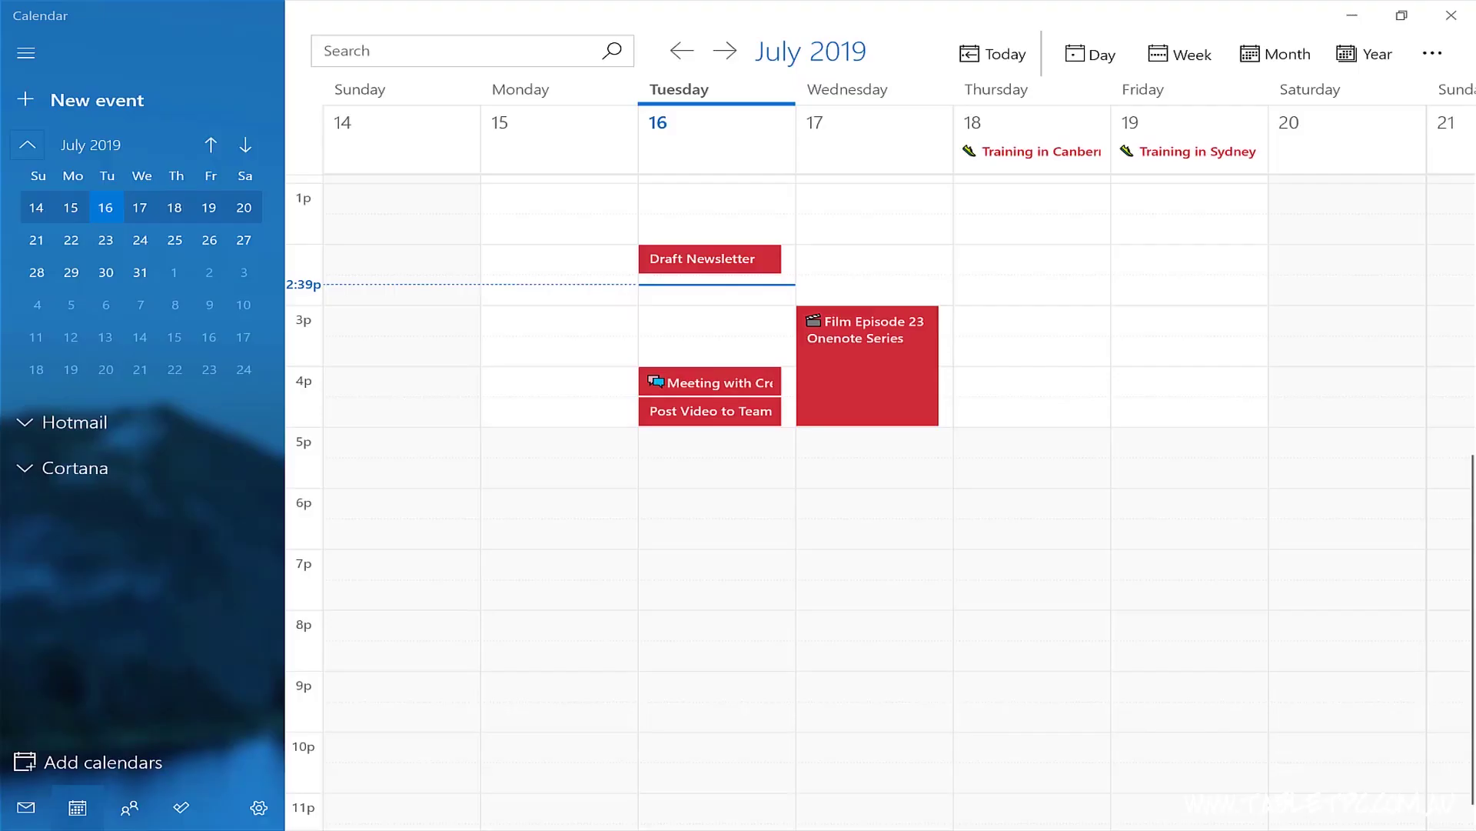
drag(1097, 220, 1098, 666)
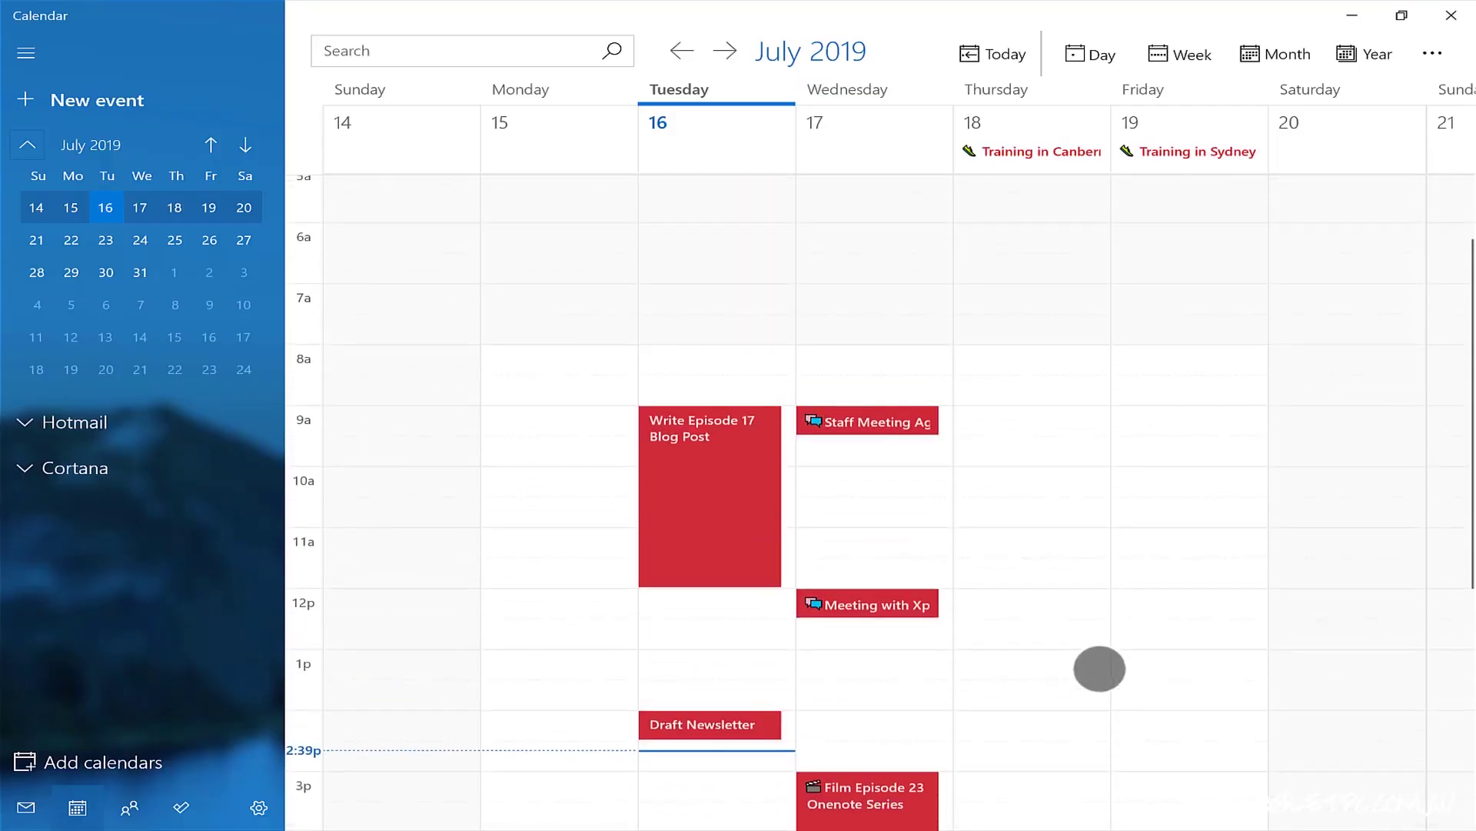
mouse_move(1213, 590)
mouse_down()
mouse_move(1212, 336)
mouse_move(1224, 396)
mouse_up()
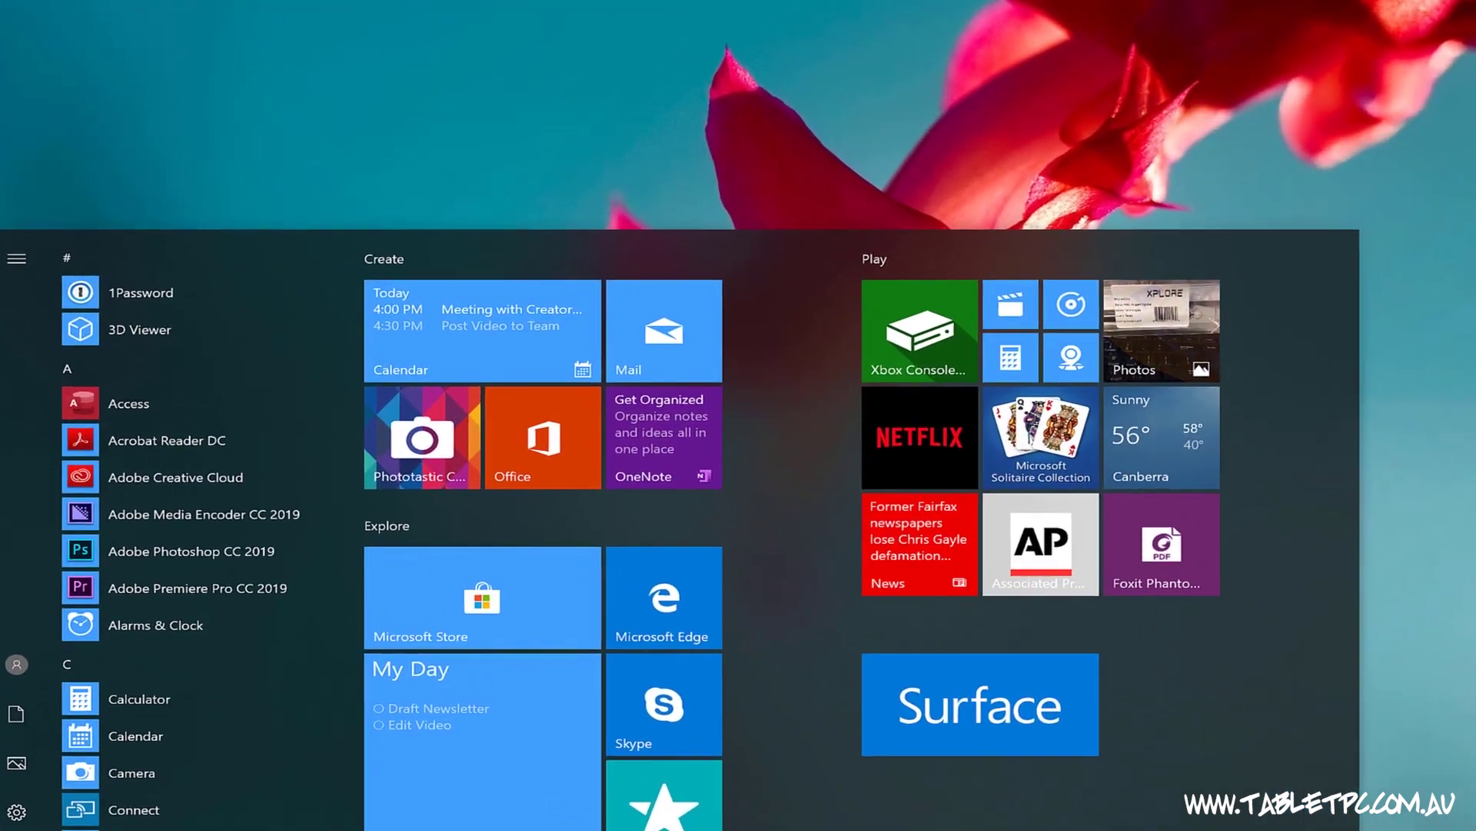
Step: Resize the Calendar Start tile to Large, showing today's and tomorrow's meetings
click(520, 319)
click(707, 446)
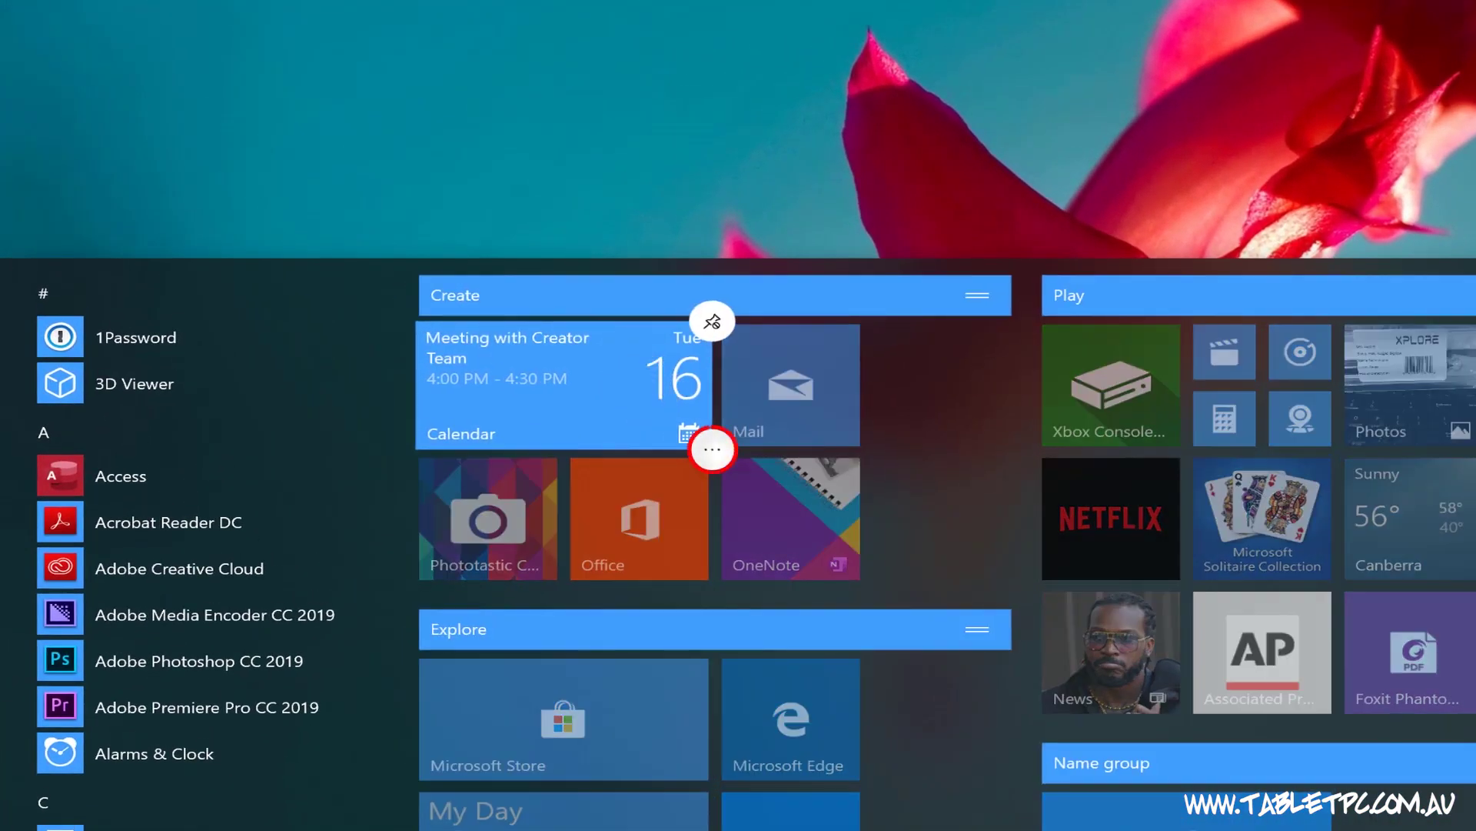
click(817, 338)
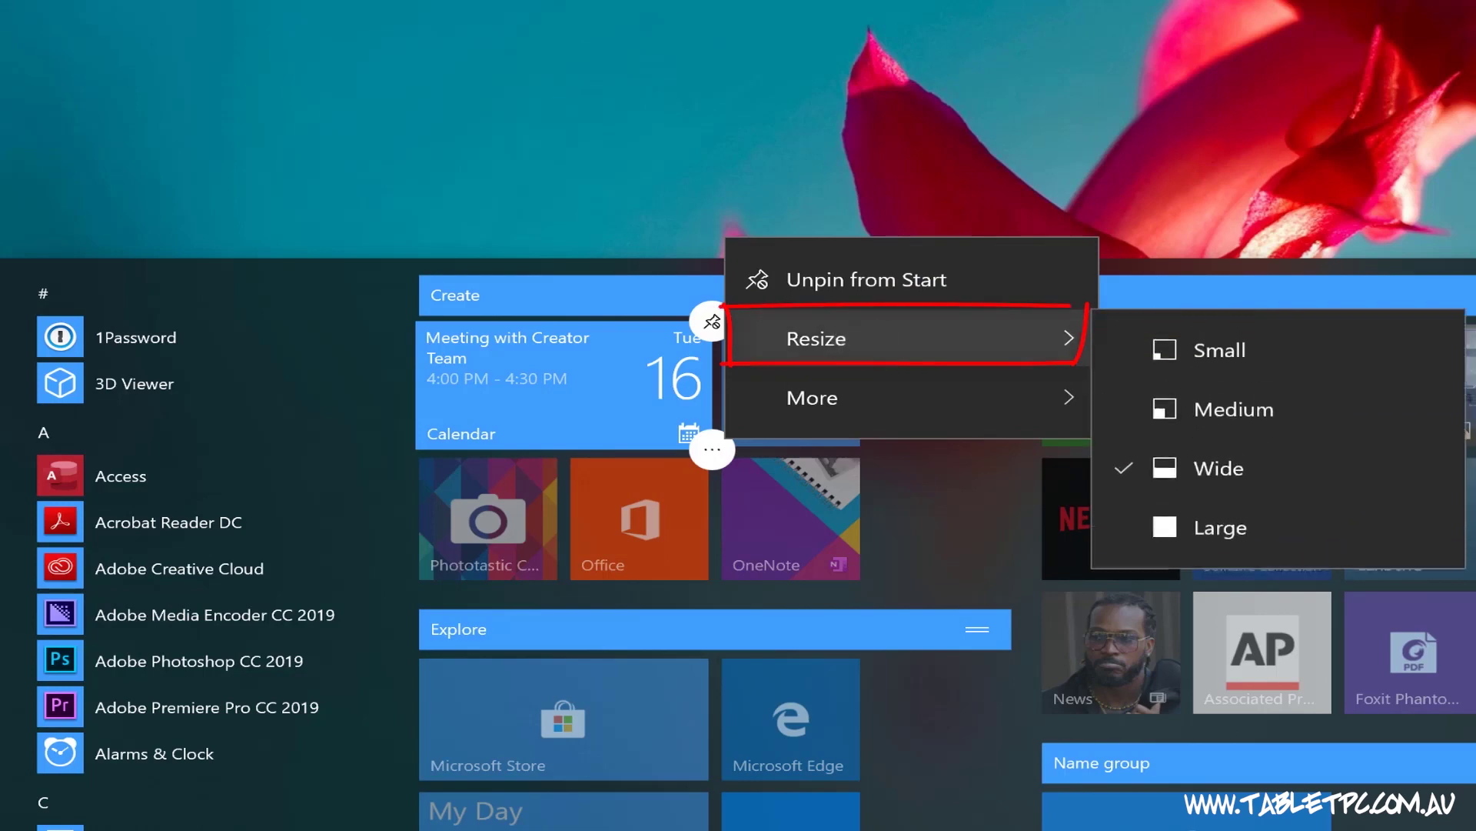
click(1218, 527)
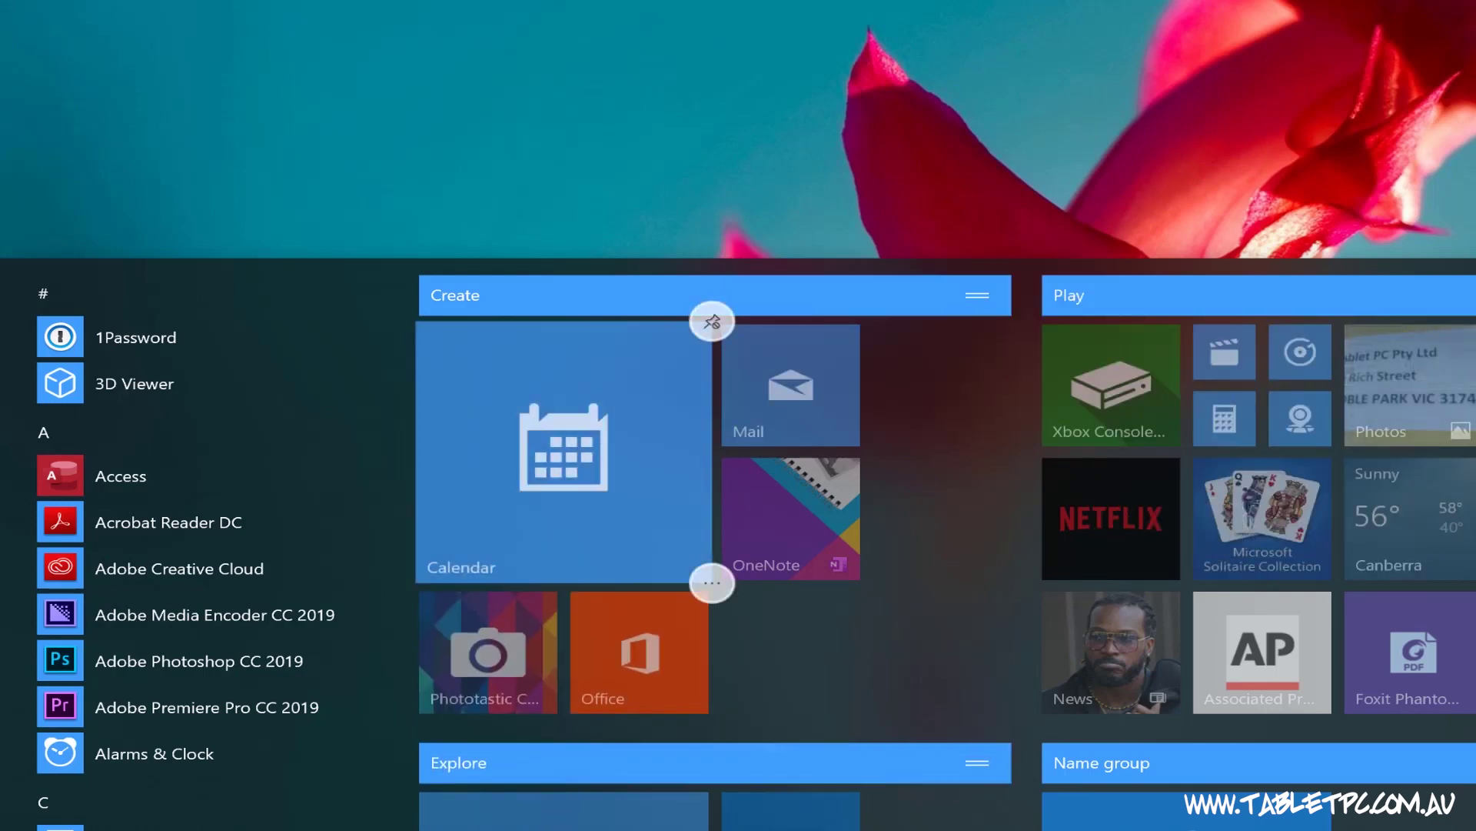
click(939, 517)
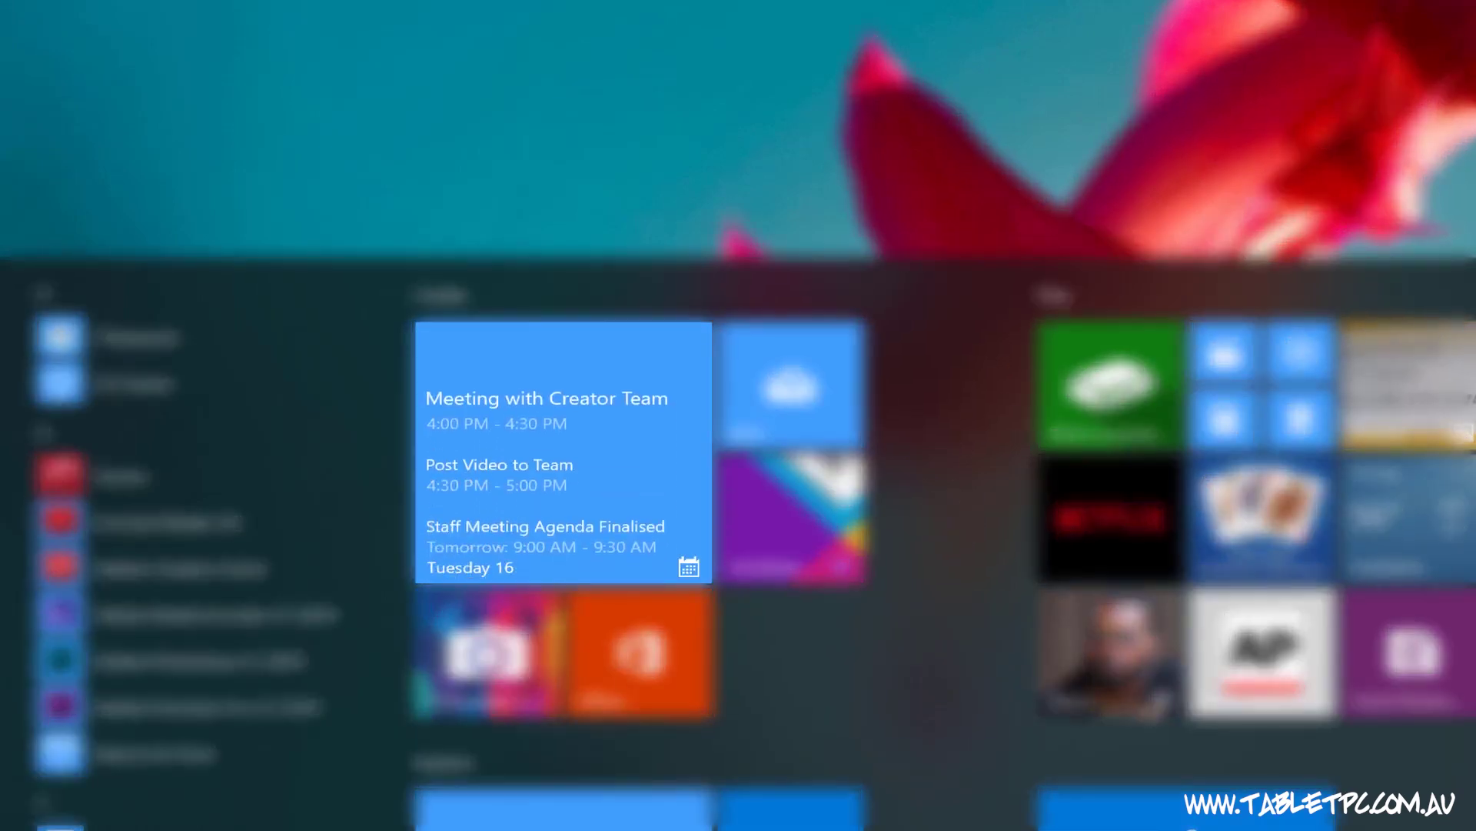